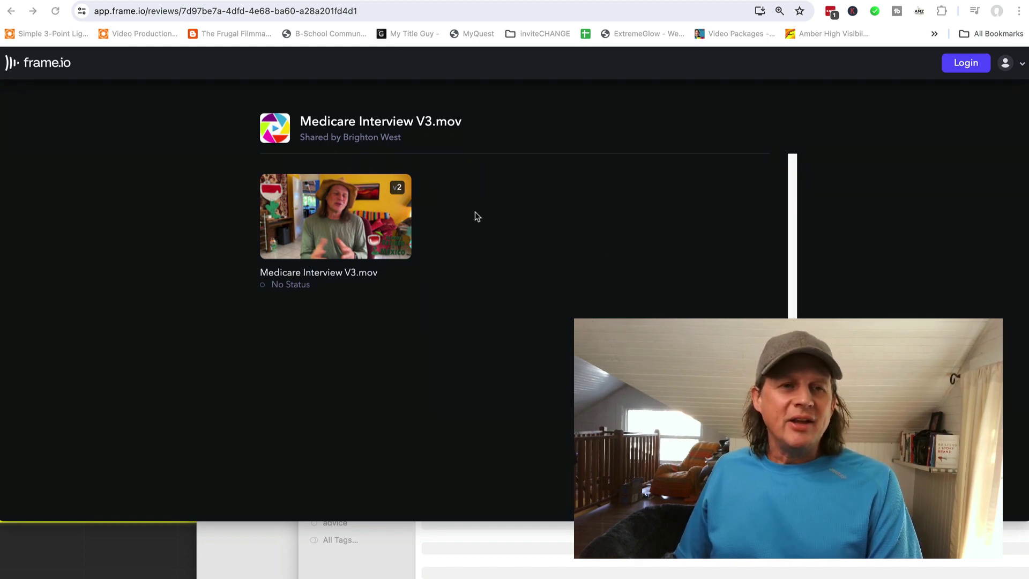
Open Medicare Interview V3.mov in the player and pause playback at 00:08
{"action": "left_click", "coordinate": [344, 222]}
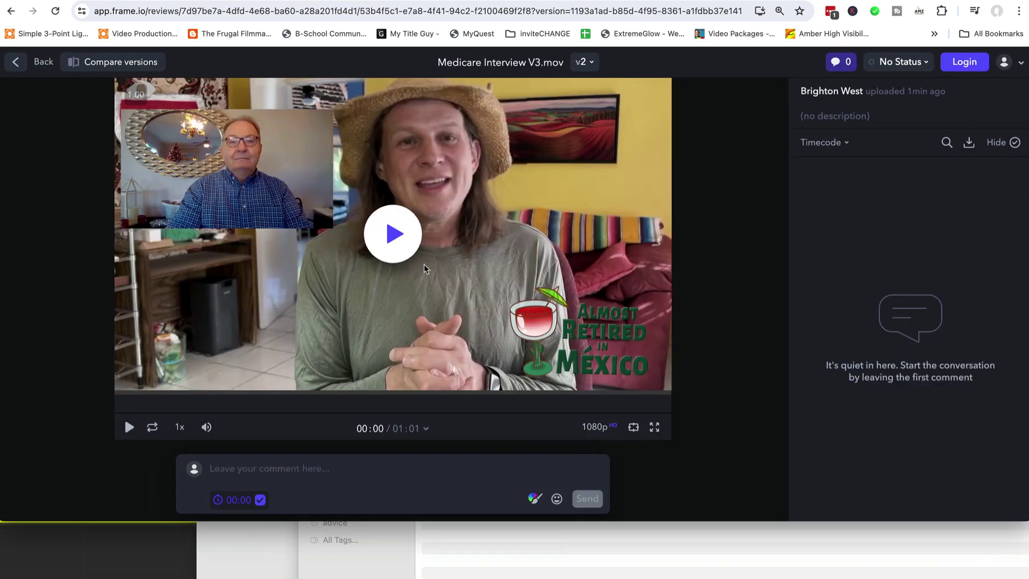
{"action": "left_click", "coordinate": [392, 236]}
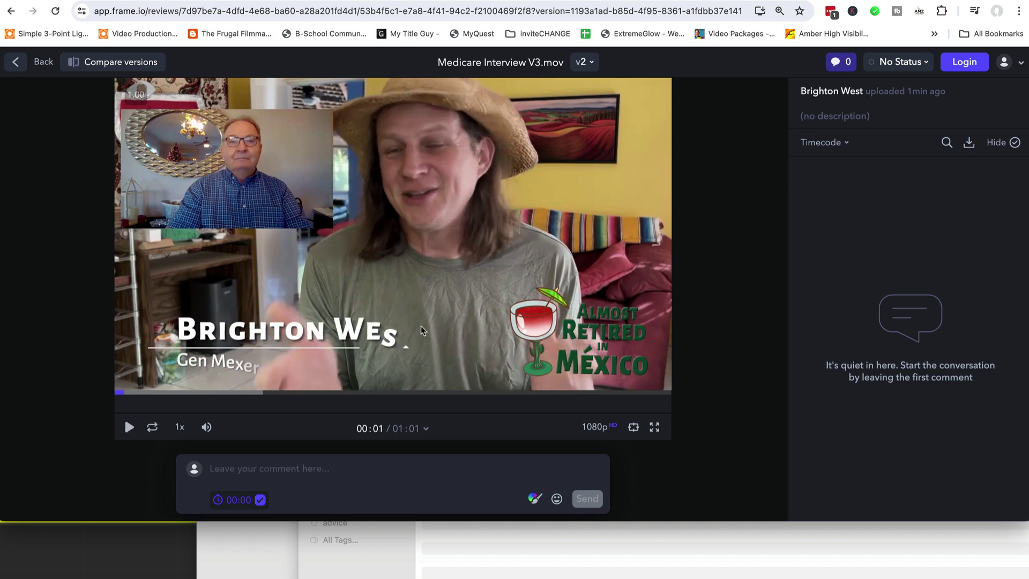
{"action": "left_click", "coordinate": [144, 395]}
{"action": "left_click_drag", "start_coordinate": [143, 396], "coordinate": [88, 391]}
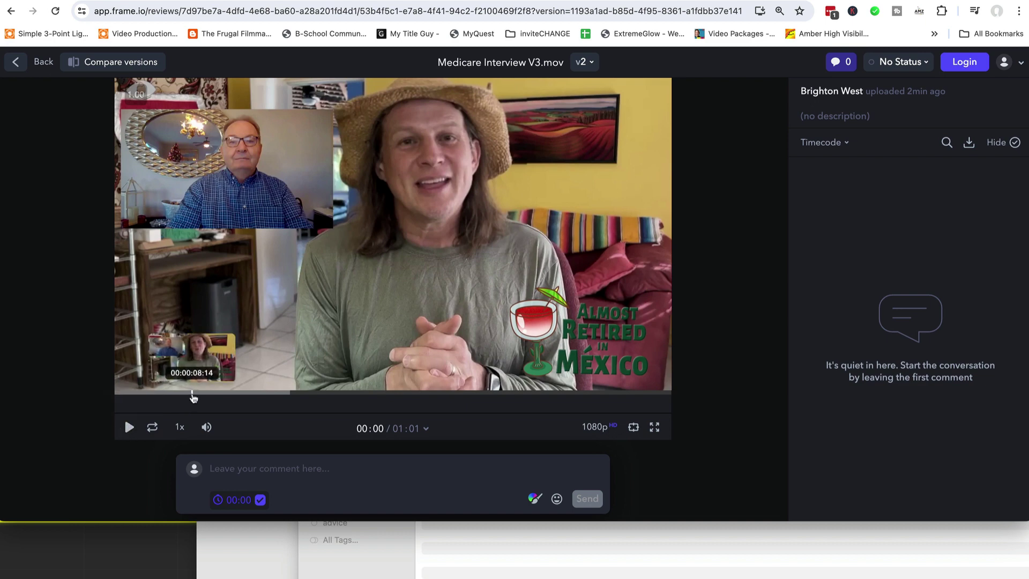
{"action": "left_click", "coordinate": [194, 394]}
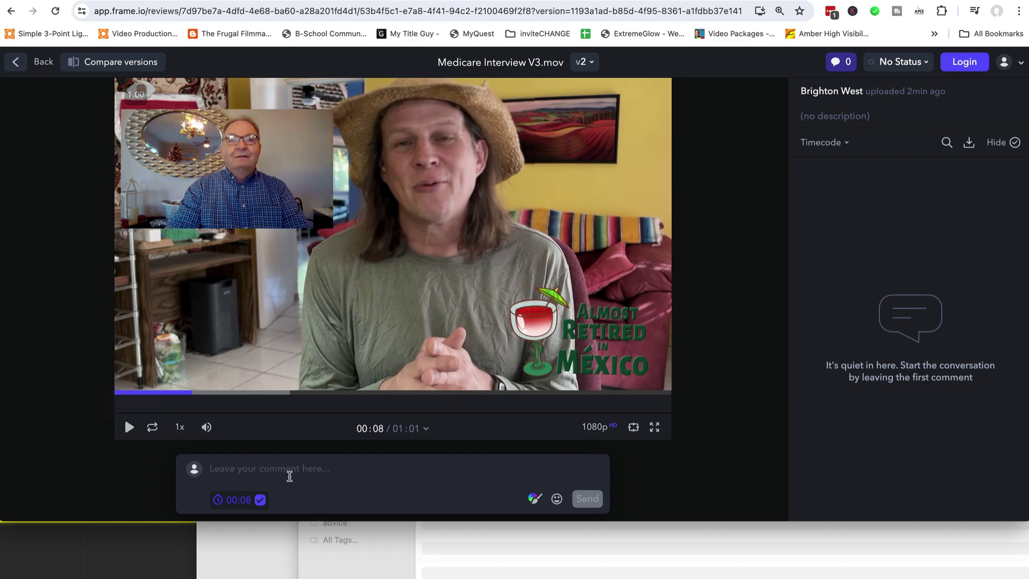
Draft the comment 'Remove Guest Image here' at 00:08 and bring up the red drawing tools
{"action": "left_click", "coordinate": [268, 472]}
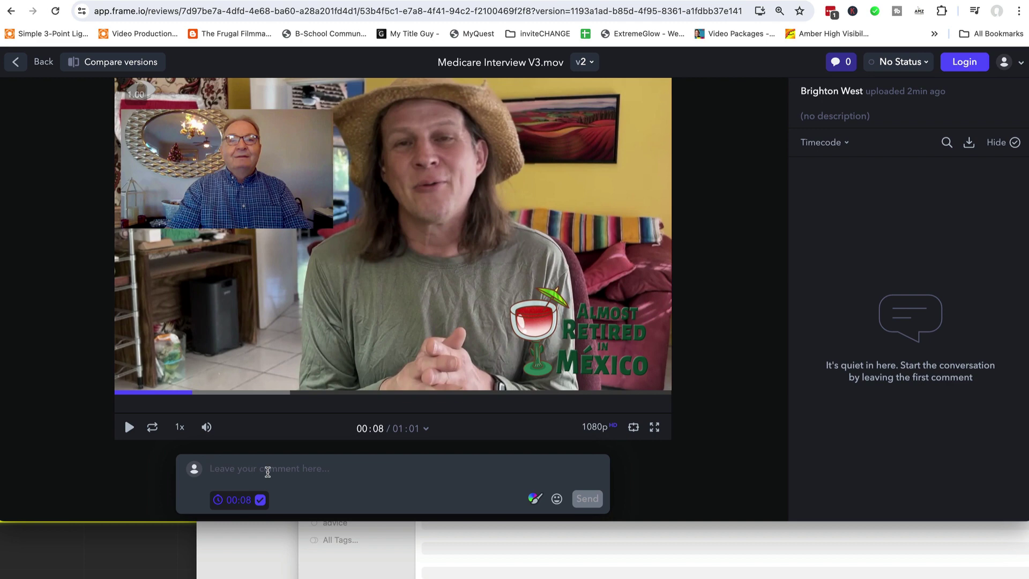
{"action": "type", "text": "Remove "}
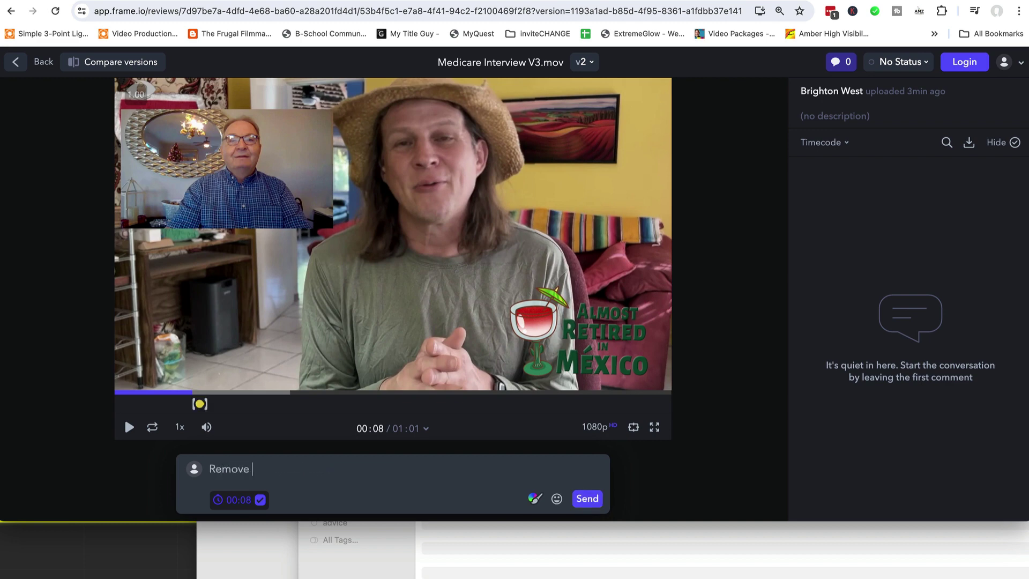
{"action": "type", "text": "Guest Image here"}
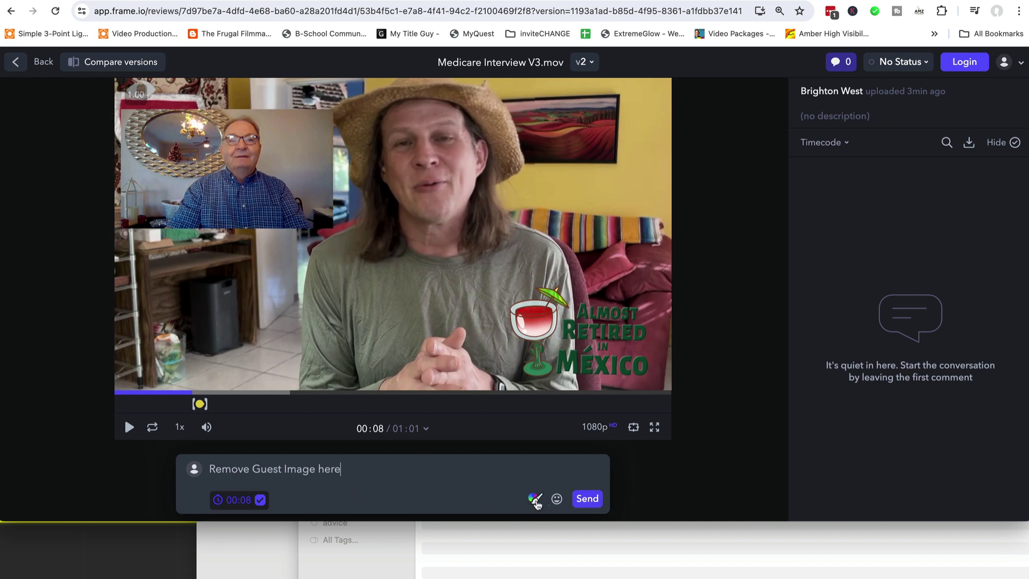
{"action": "left_click", "coordinate": [535, 501]}
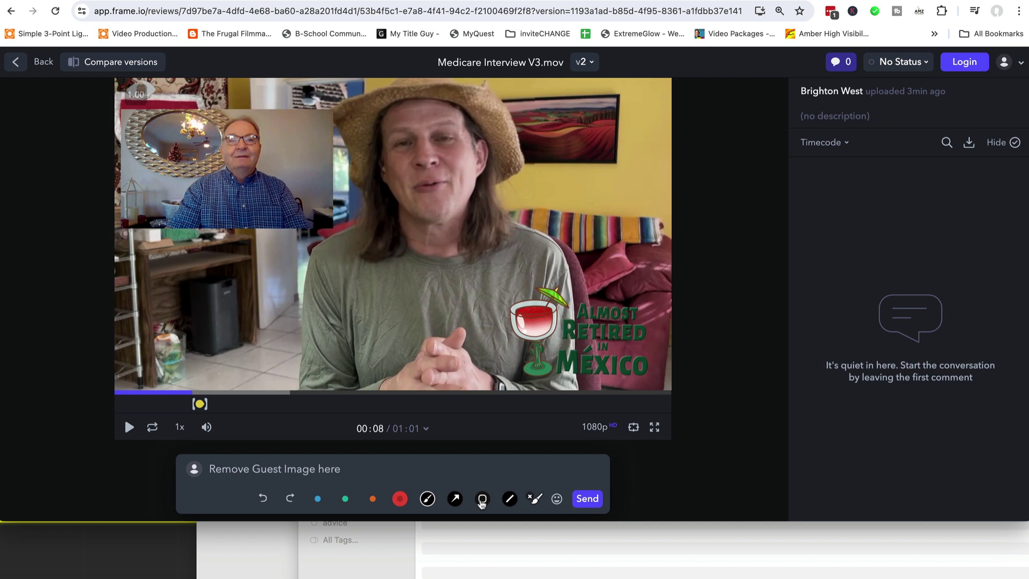
Draw two red lines forming an X over the guest inset, plus a red arrow near the top
{"action": "left_click", "coordinate": [509, 498]}
{"action": "left_click_drag", "start_coordinate": [124, 107], "coordinate": [311, 232]}
{"action": "left_click_drag", "start_coordinate": [329, 117], "coordinate": [132, 223]}
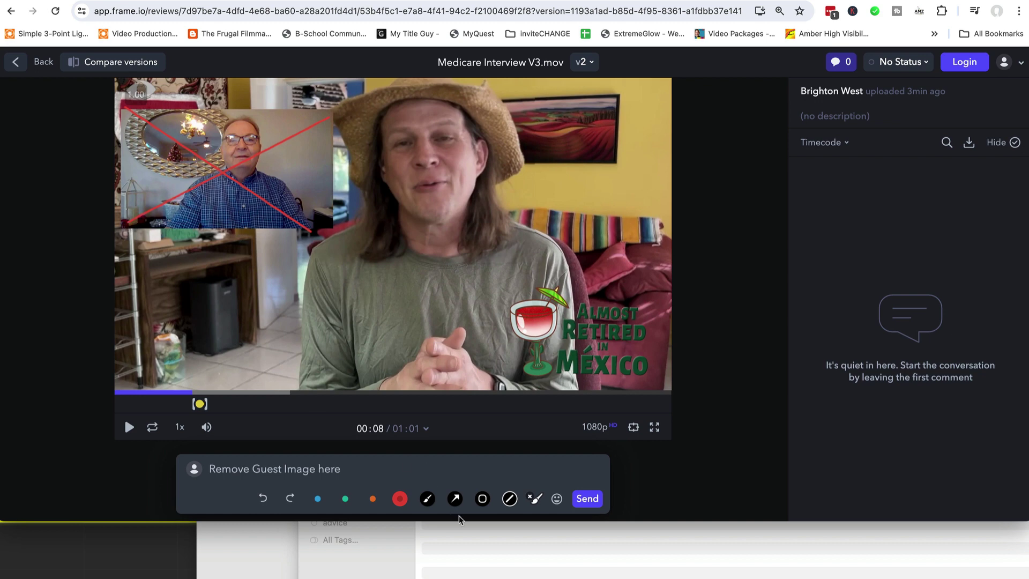
{"action": "left_click", "coordinate": [464, 501]}
{"action": "mouse_move", "coordinate": [616, 162]}
{"action": "left_mouse_down"}
{"action": "mouse_move", "coordinate": [624, 242]}
{"action": "mouse_move", "coordinate": [573, 132]}
{"action": "mouse_move", "coordinate": [521, 95]}
{"action": "mouse_move", "coordinate": [485, 88]}
{"action": "left_mouse_up"}
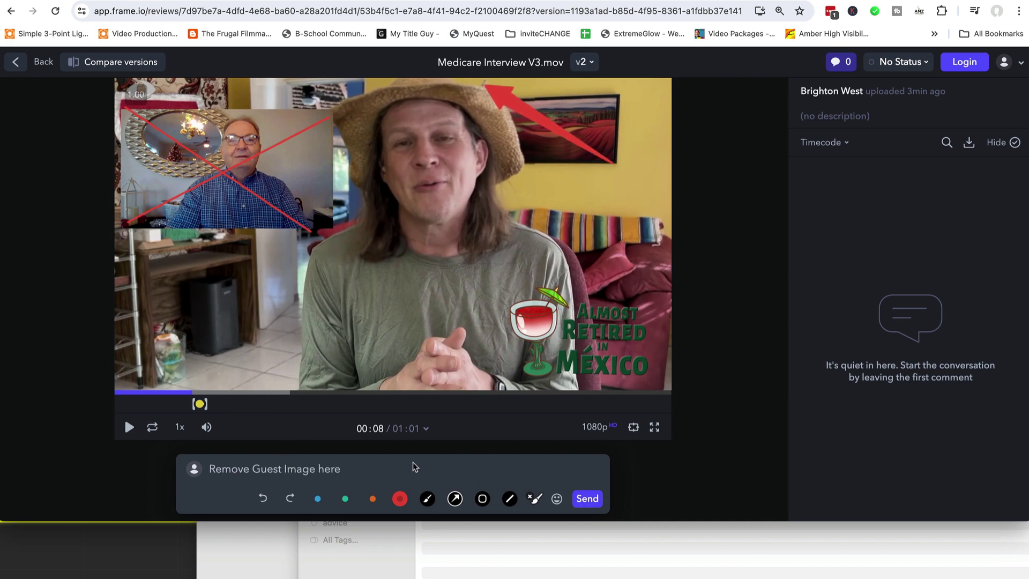
Send the annotated comment, filling in the reviewer's saved e-mail address when prompted
{"action": "left_click", "coordinate": [587, 500]}
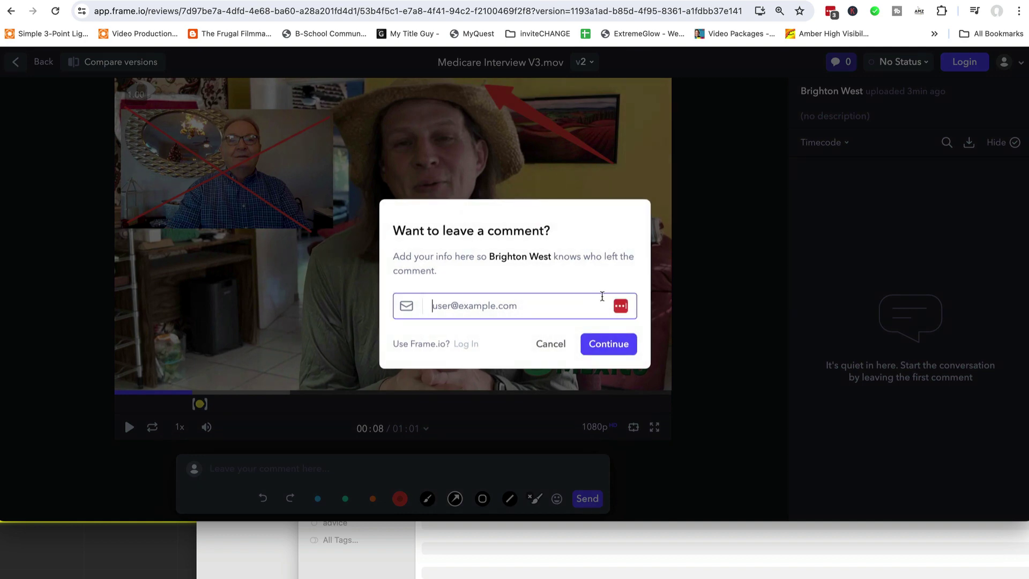
{"action": "left_click", "coordinate": [518, 304]}
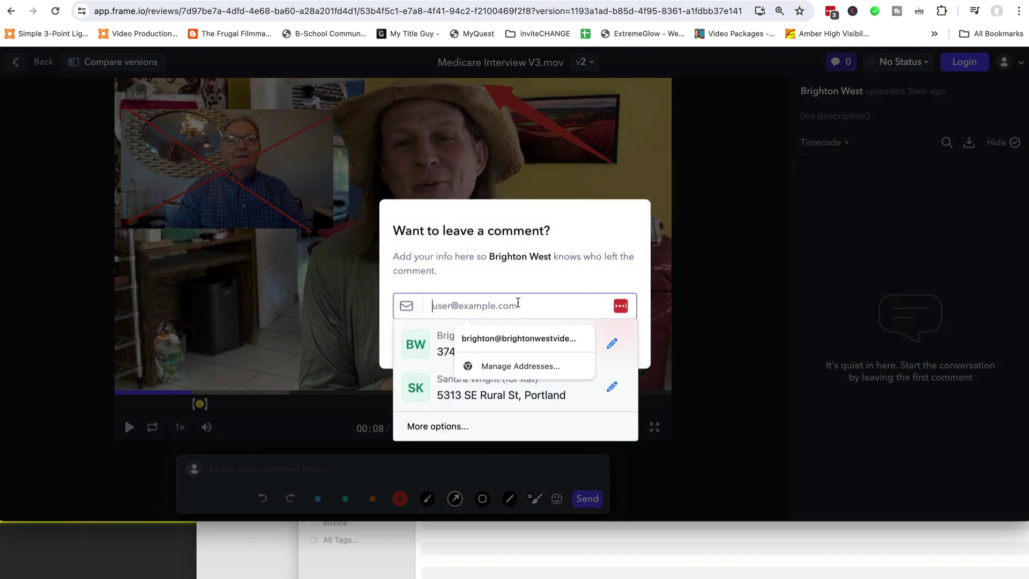
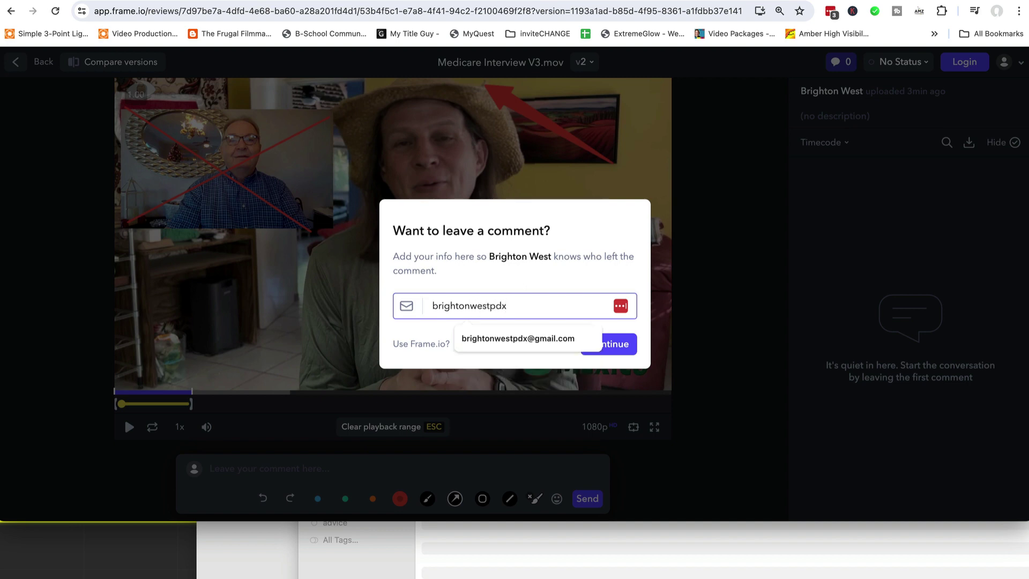
{"action": "left_click", "coordinate": [555, 340]}
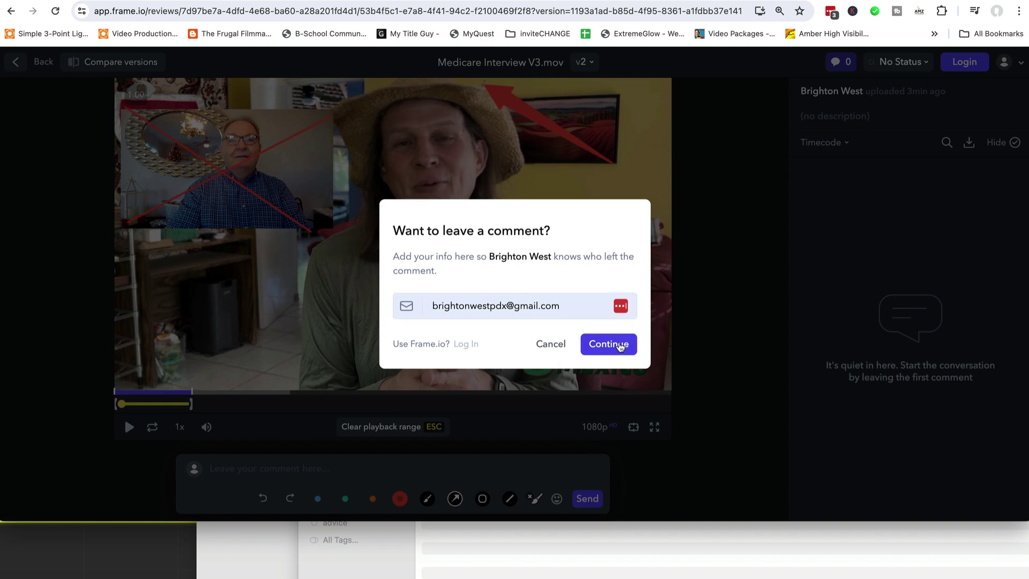
{"action": "left_click", "coordinate": [620, 346]}
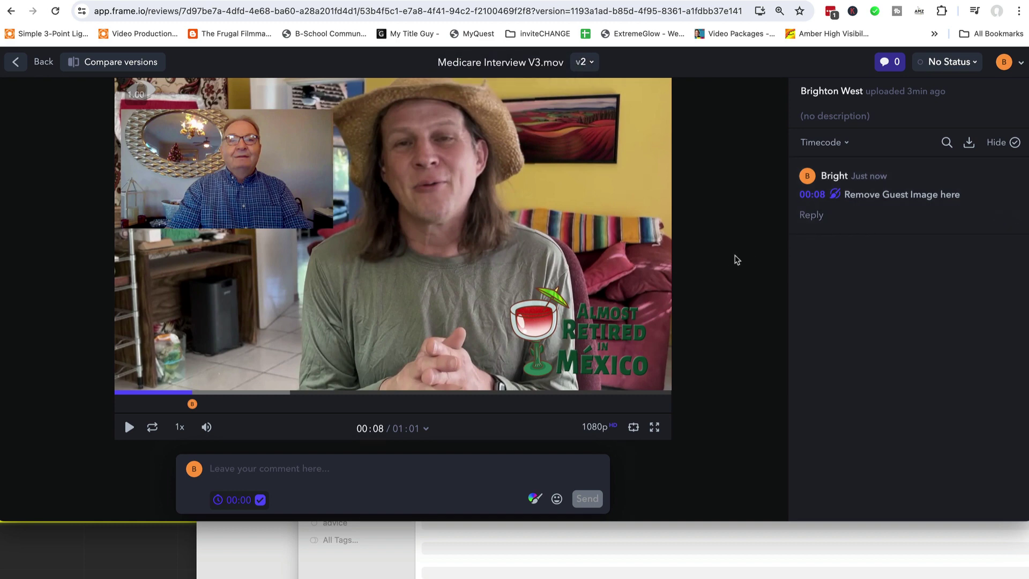
Open a reply under the 'Remove Guest Image here' comment, then go back to the shared listing
{"action": "mouse_move", "coordinate": [879, 185]}
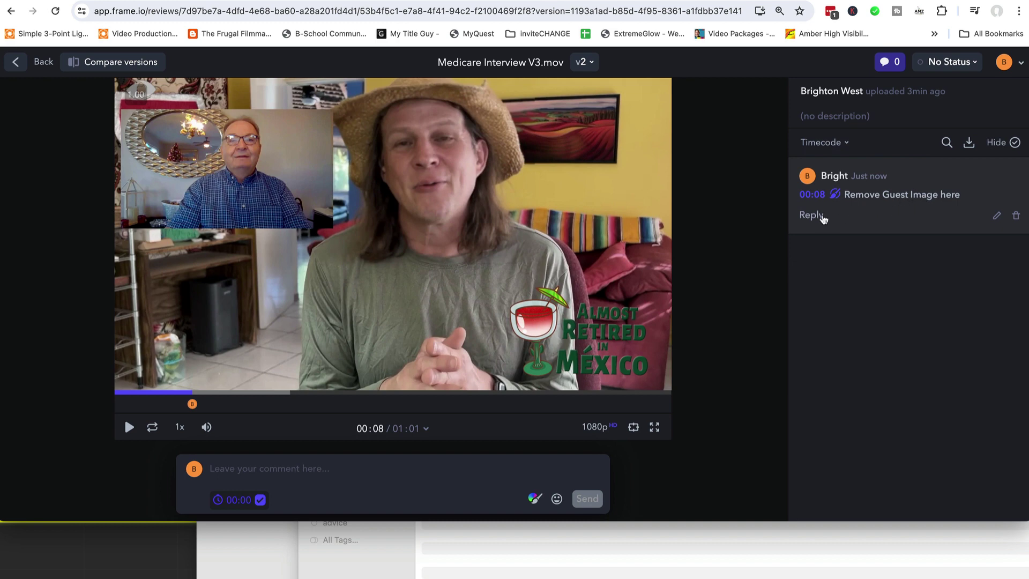
{"action": "left_click", "coordinate": [823, 217]}
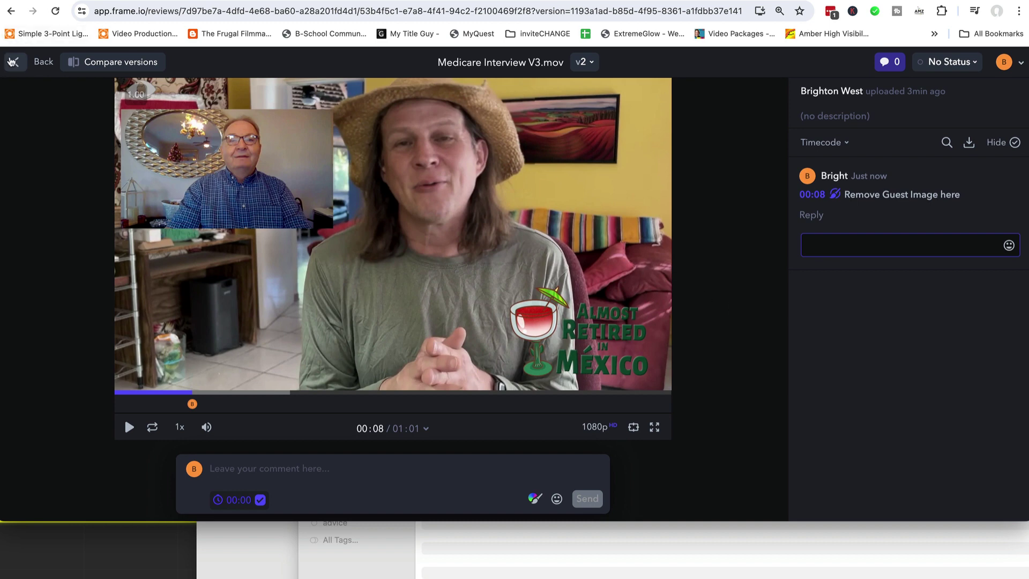
{"action": "left_click", "coordinate": [12, 63]}
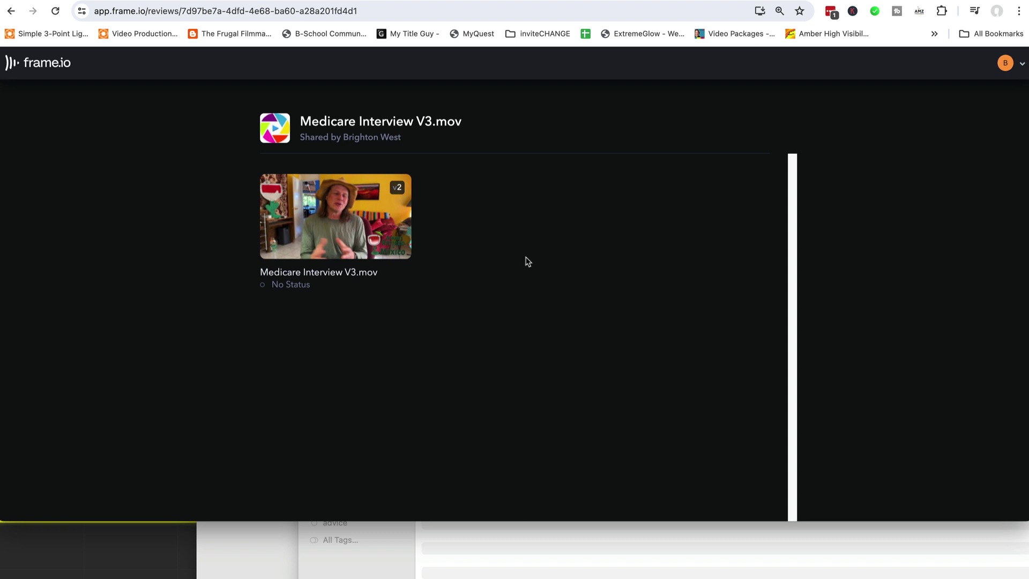
Reopen Medicare Interview V3.mov and choose version v1, Medicare Interview V2.mov
{"action": "left_click", "coordinate": [374, 195]}
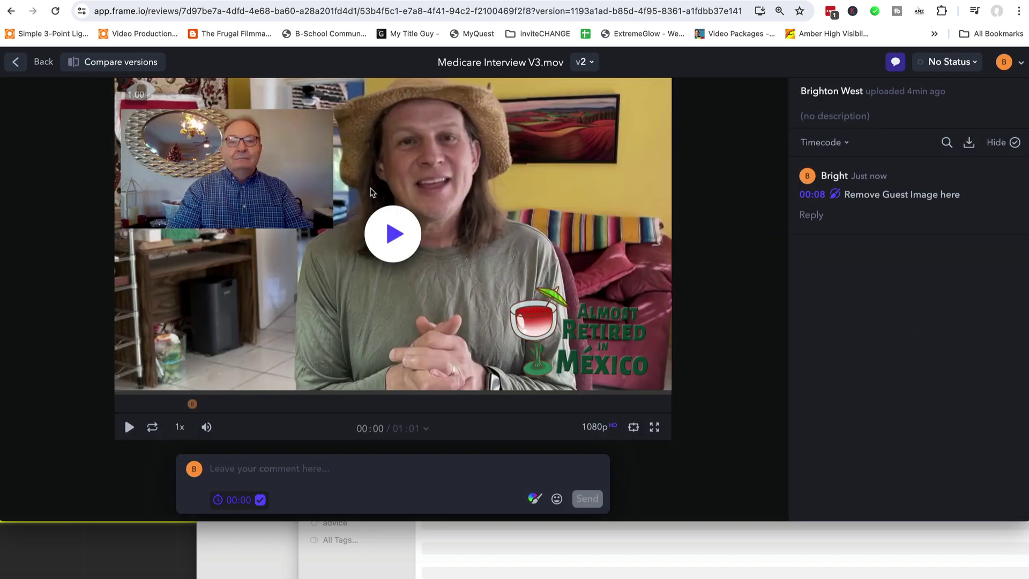
{"action": "left_click", "coordinate": [589, 64]}
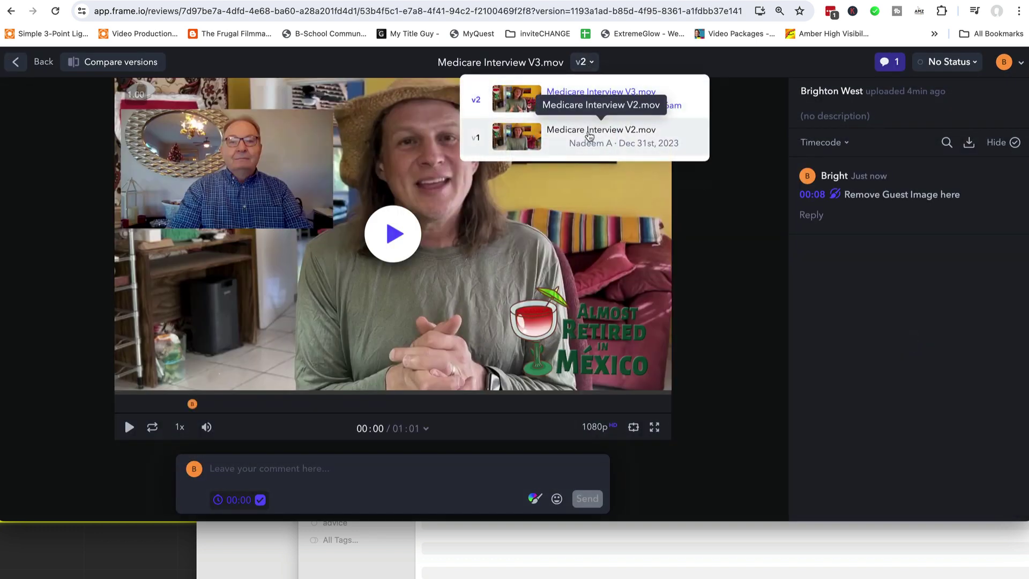
{"action": "left_click", "coordinate": [589, 135]}
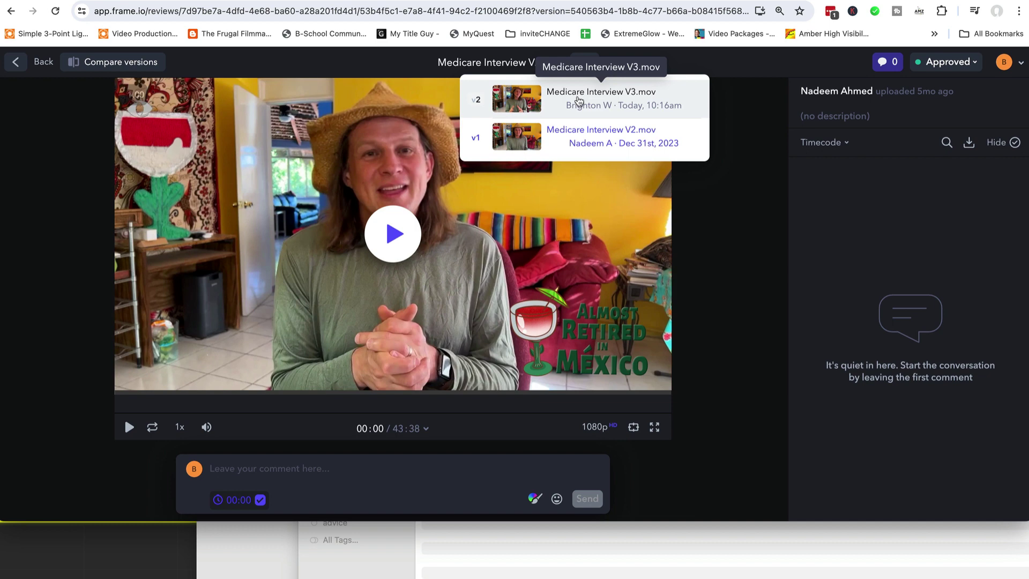
Compare the versions side by side, scrubbing through 03:30, 12:11 and 01:50 to 00:56
{"action": "left_click", "coordinate": [133, 63]}
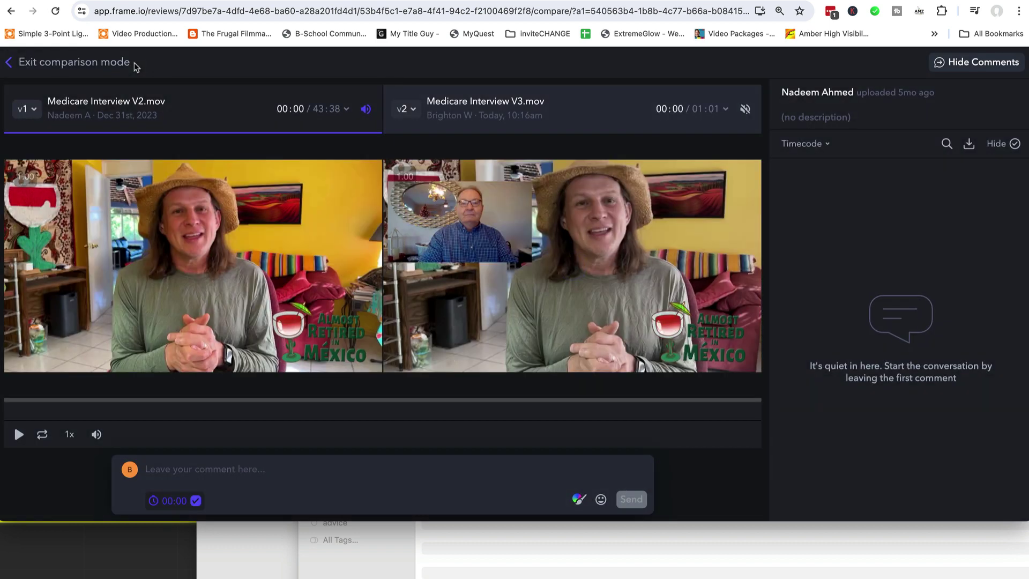
{"action": "left_click", "coordinate": [66, 405]}
{"action": "left_click", "coordinate": [217, 405]}
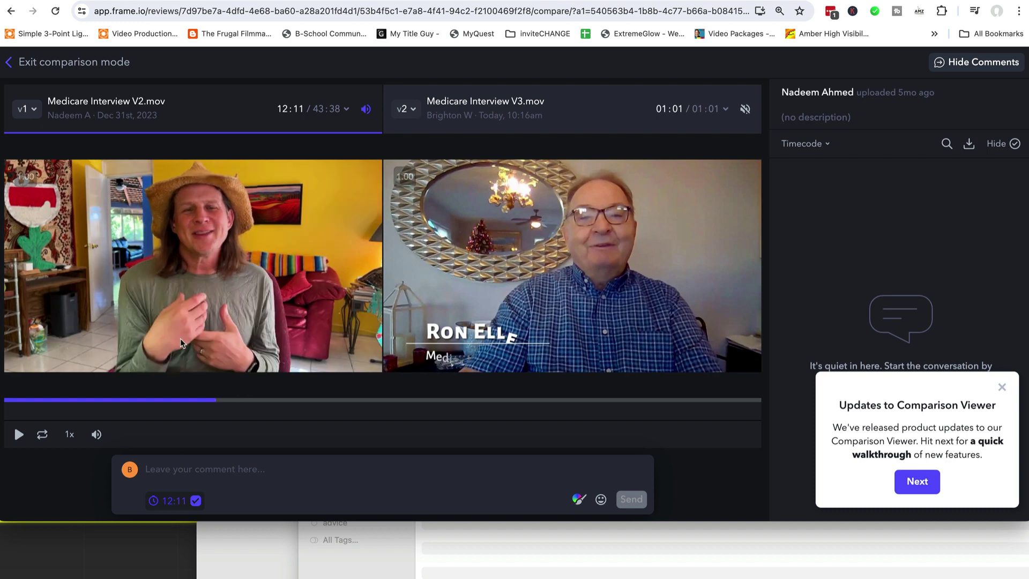
{"action": "left_click_drag", "start_coordinate": [117, 404], "coordinate": [37, 402]}
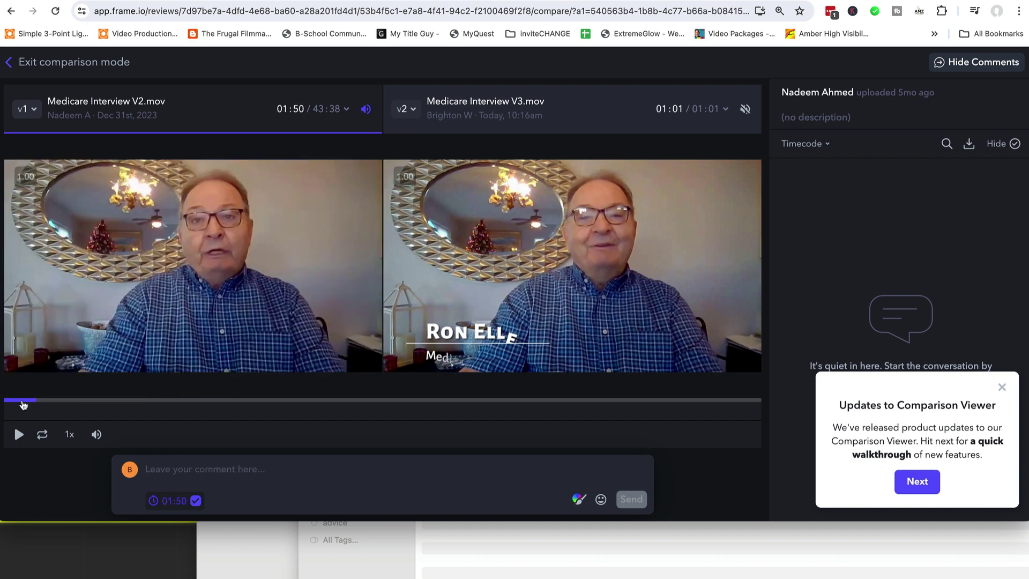
{"action": "left_click", "coordinate": [21, 403]}
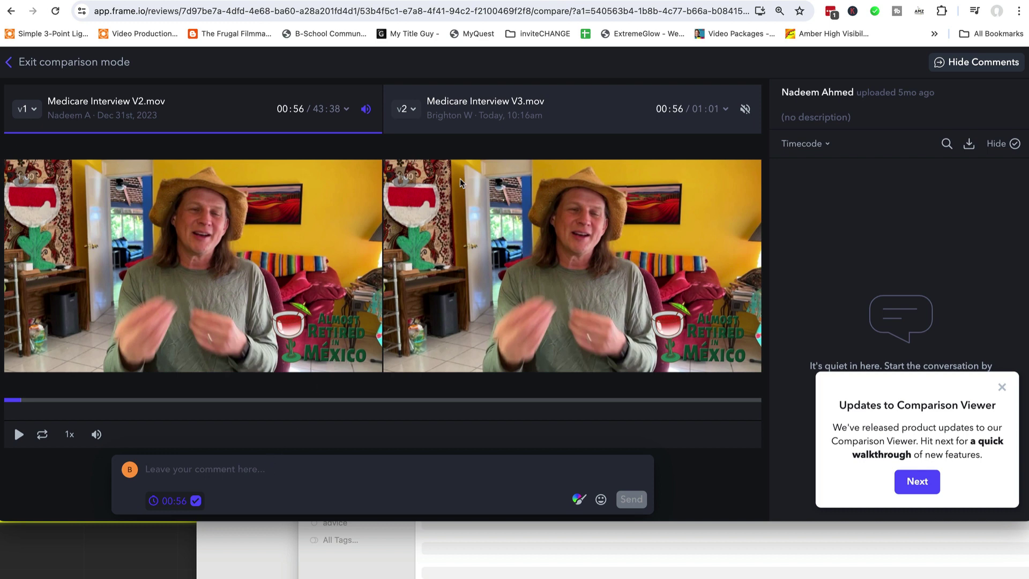
Switch audio and comments to V3 and back to V2, then exit comparison mode
{"action": "left_click", "coordinate": [745, 110]}
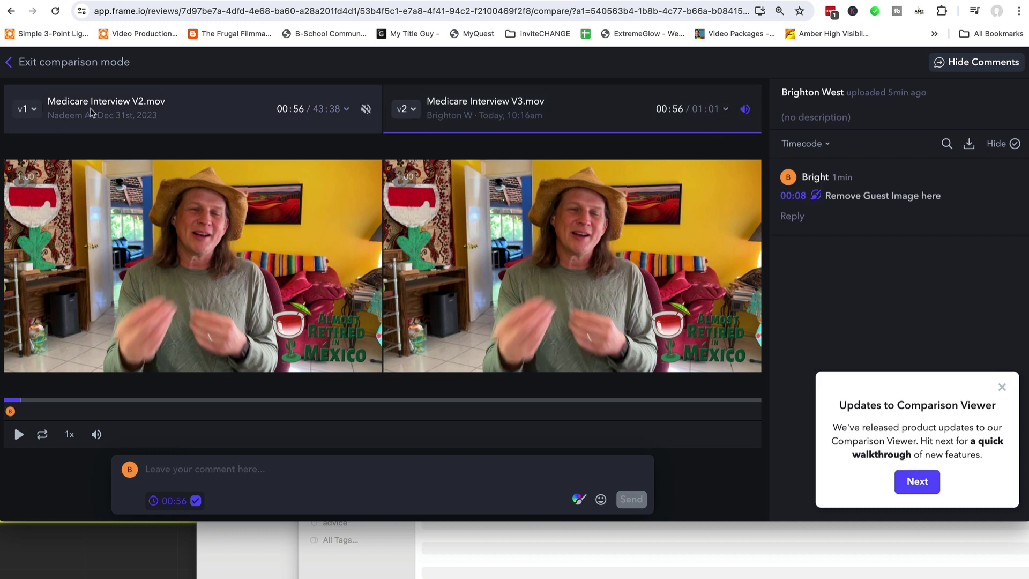
{"action": "left_click", "coordinate": [365, 110]}
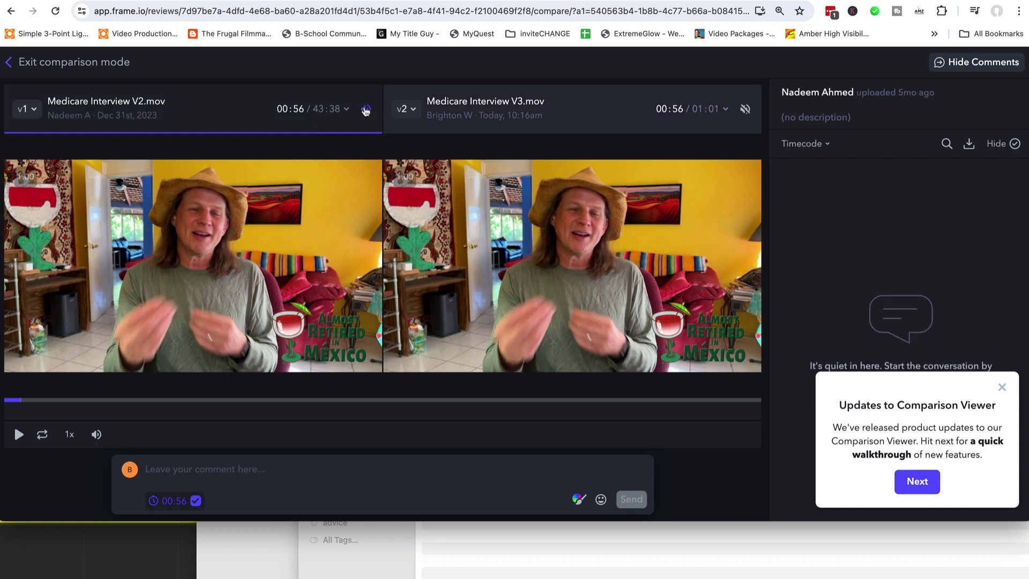
{"action": "left_click", "coordinate": [414, 111]}
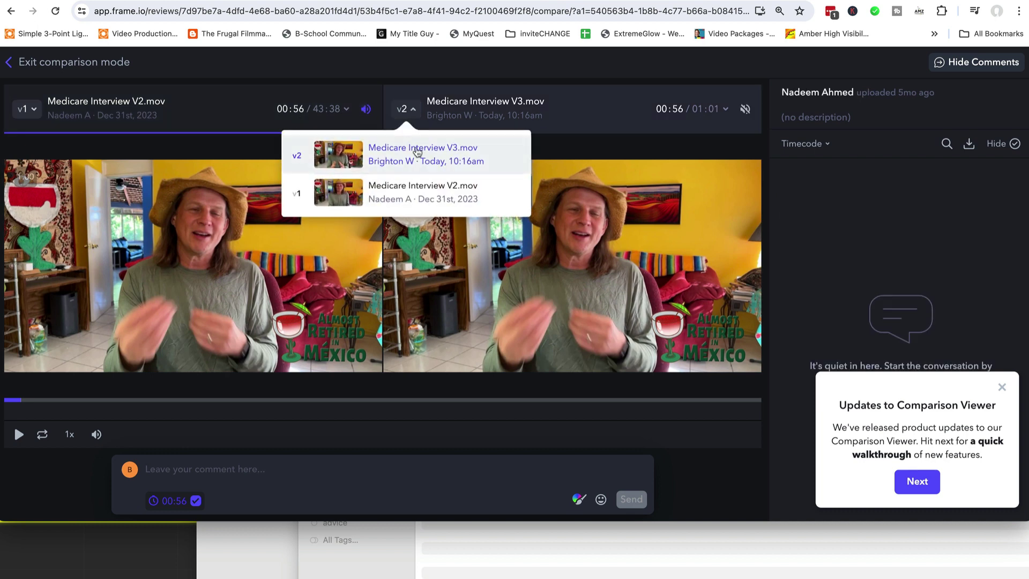
{"action": "left_click", "coordinate": [466, 97]}
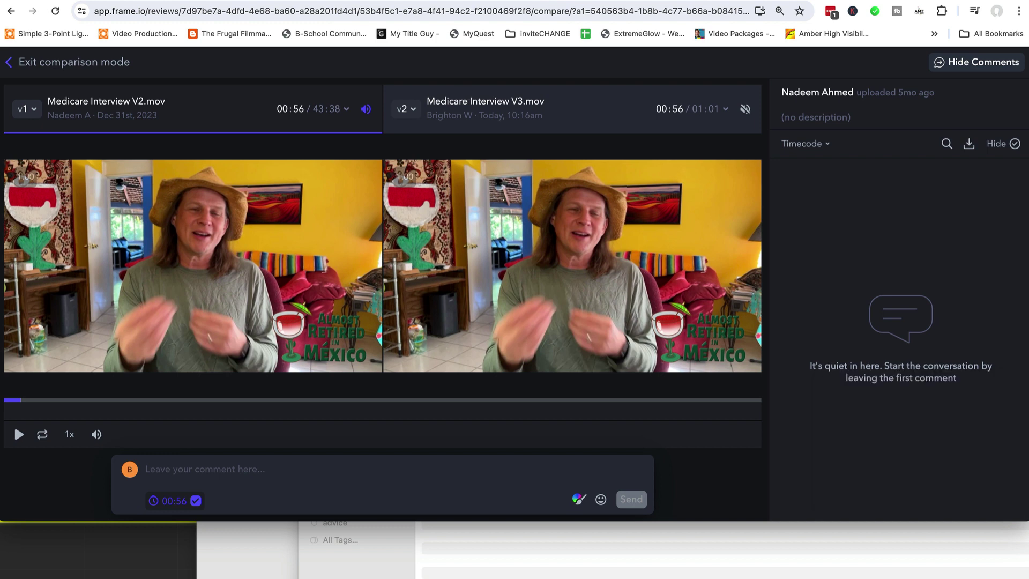
{"action": "left_click", "coordinate": [12, 64]}
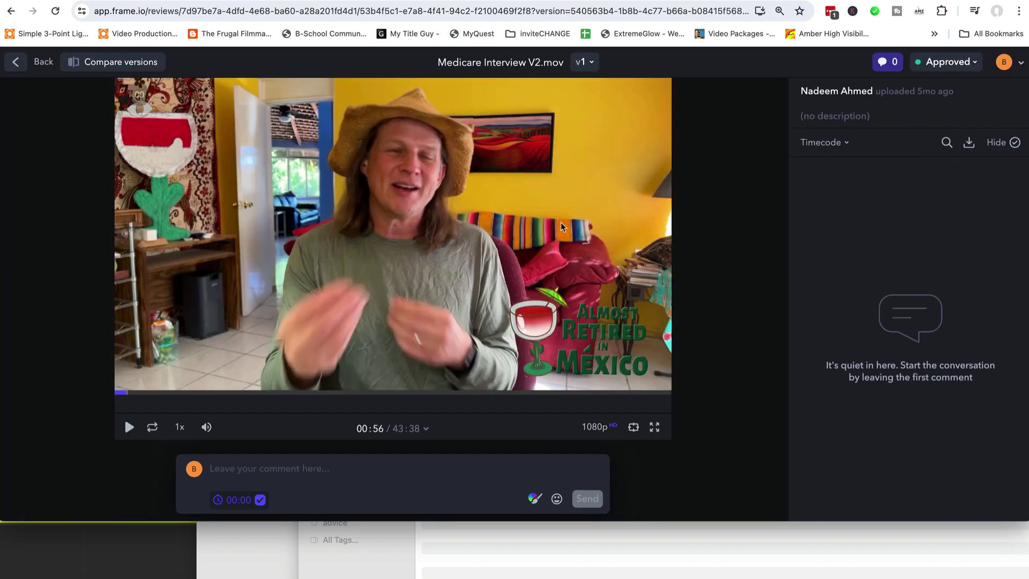
{"action": "left_click", "coordinate": [968, 63]}
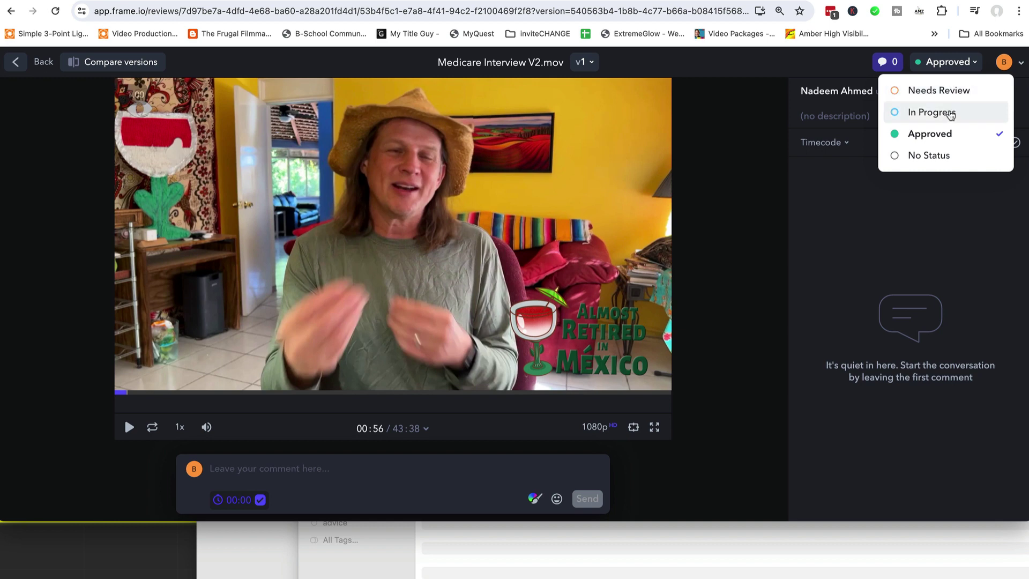
{"action": "left_click", "coordinate": [757, 160]}
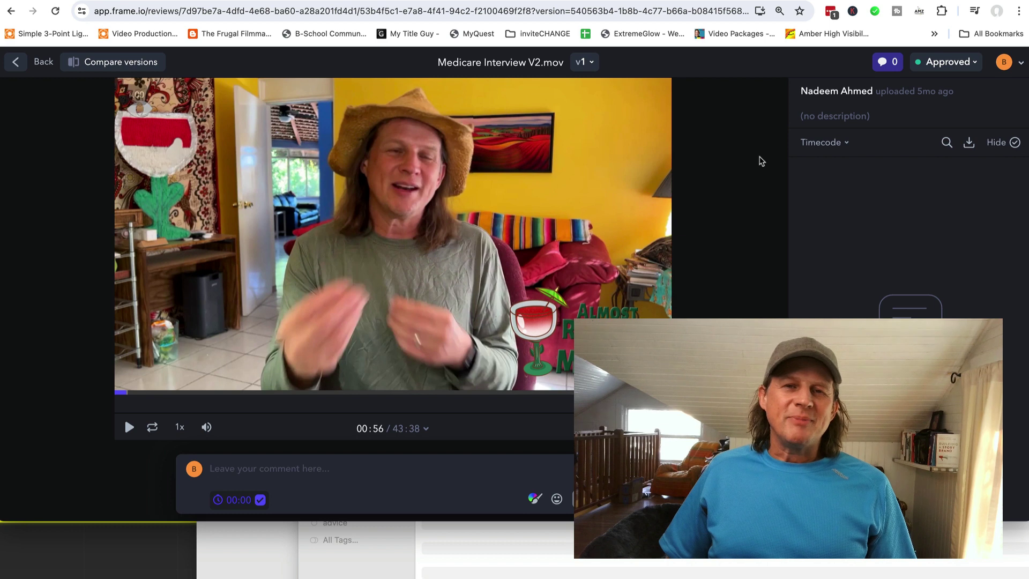